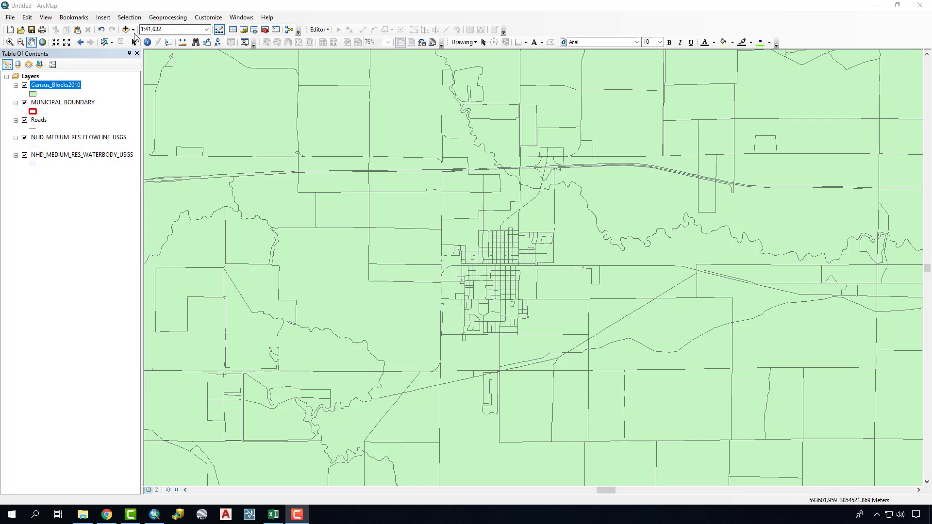
Step: Bring up the context menu of the Census_Blocks2010 layer in the Table of Contents
right_click(72, 90)
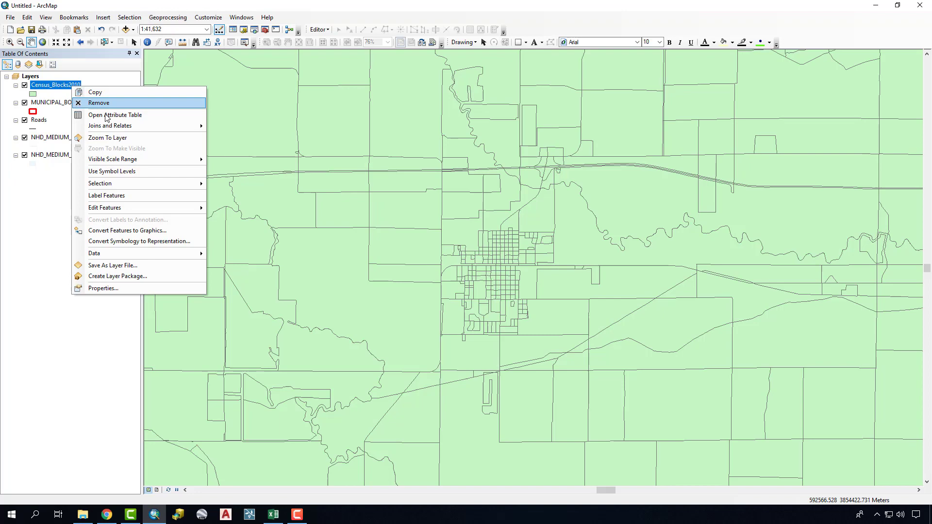
Step: Open the Census_Blocks2010 attribute table and scroll across to the P0010001 and P0020001 columns
click(95, 111)
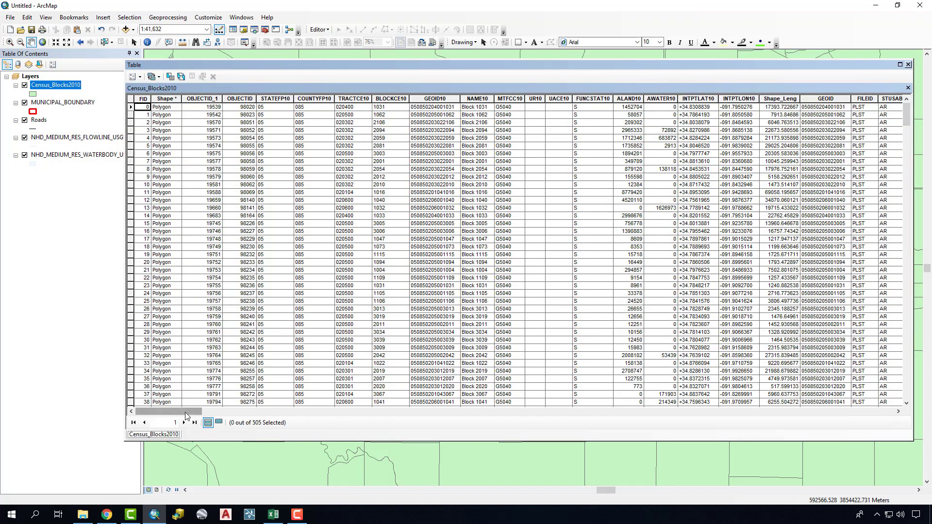
drag(196, 411, 536, 408)
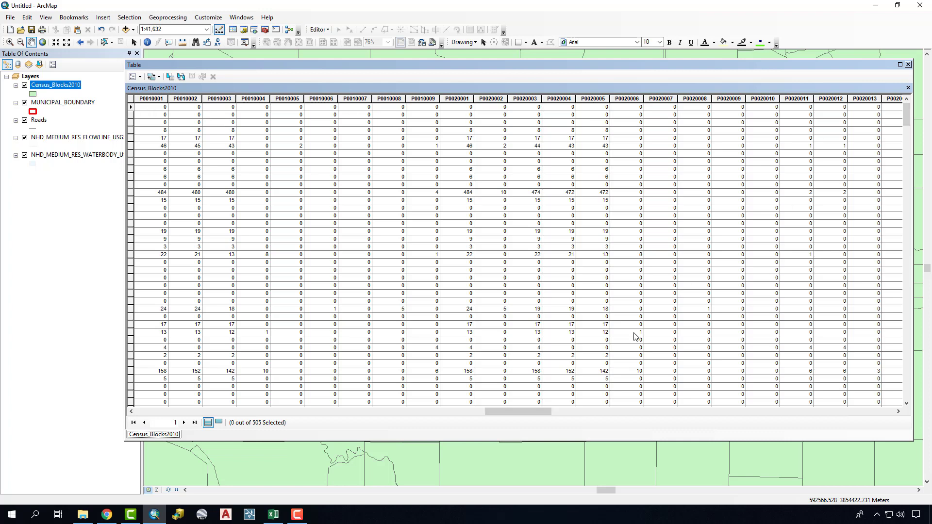
drag(505, 412, 473, 407)
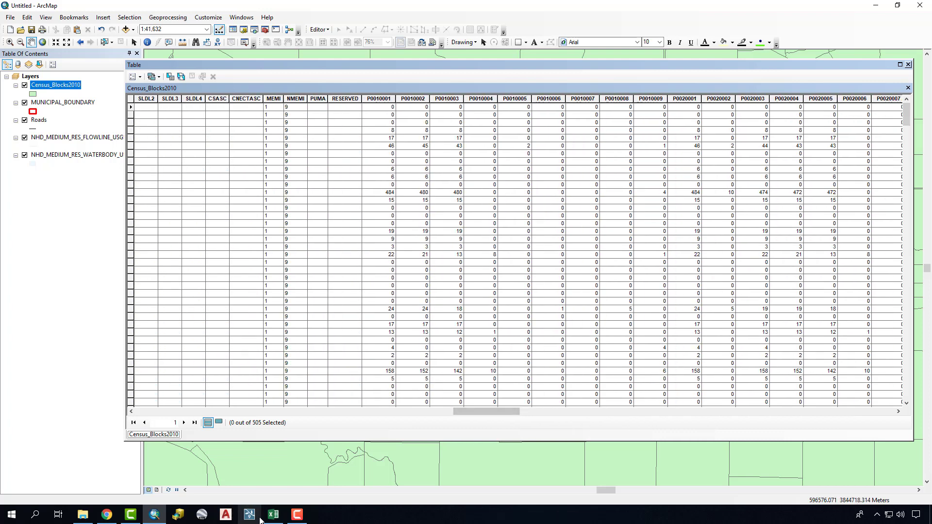
Step: Look up the P002001 race code meanings in the PL94171_Table_Headings workbook, then minimize Excel
mouse_move(269, 519)
click(273, 471)
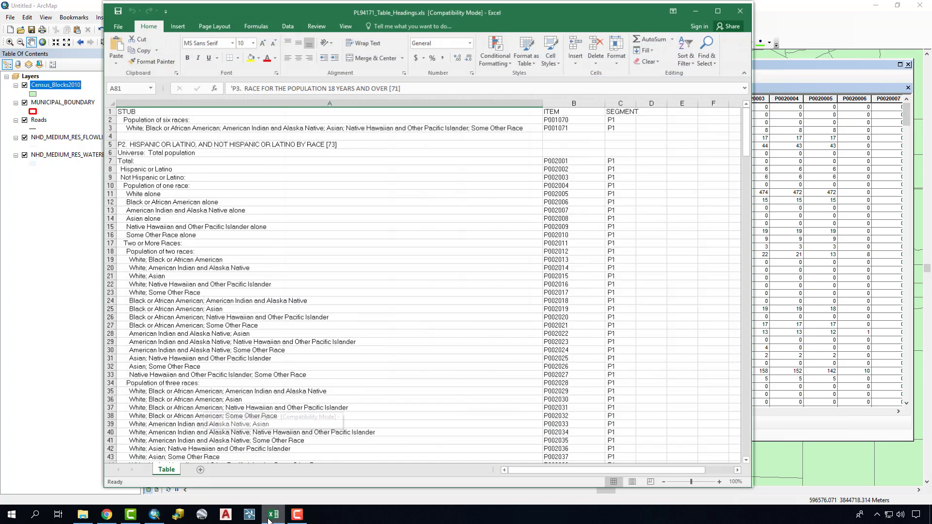
click(572, 161)
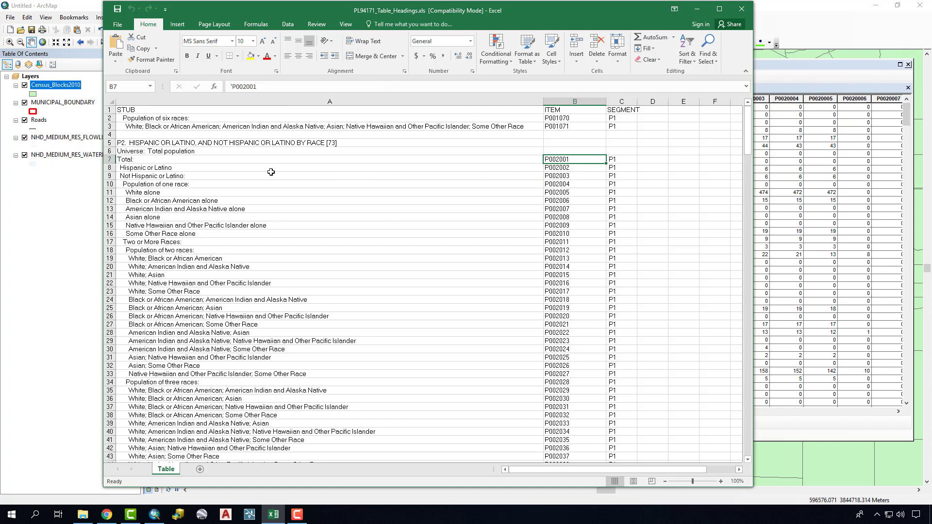
scroll(564, 188, down, 4)
scroll(564, 187, up, 4)
scroll(533, 229, down, 15)
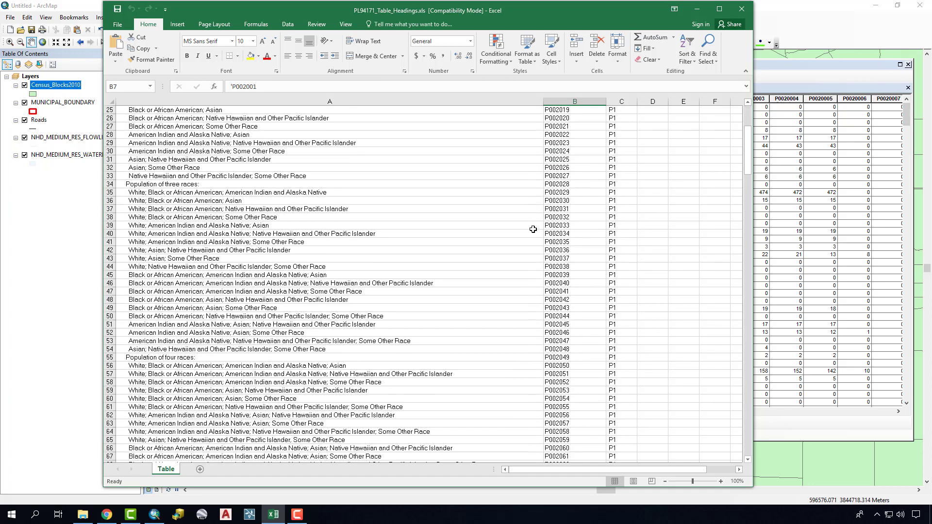
scroll(533, 229, up, 8)
scroll(533, 229, up, 8)
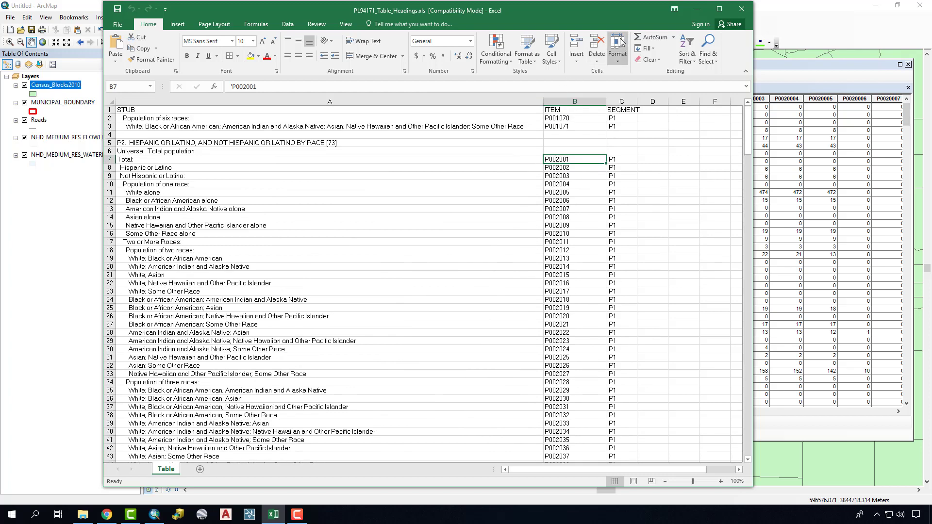
click(697, 12)
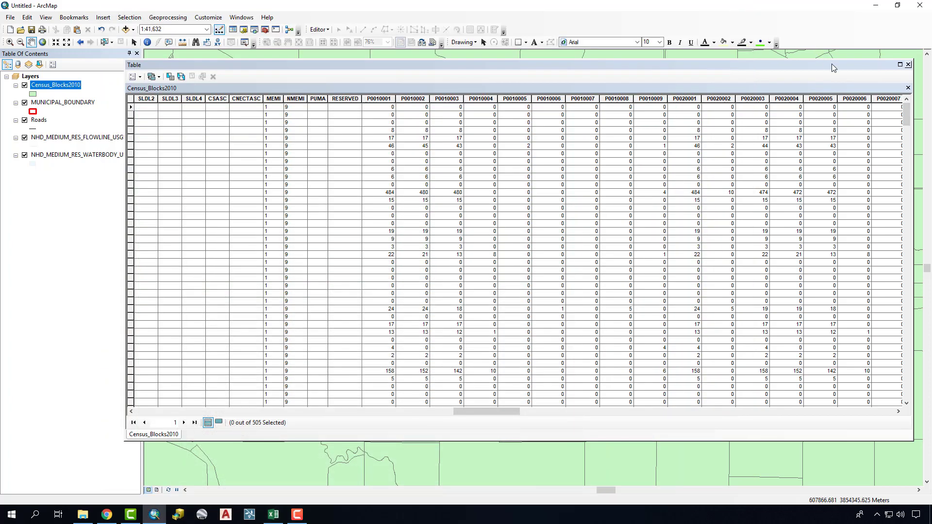
Step: Close the attribute table and open Census_Blocks2010's Layer Properties dialog
click(909, 66)
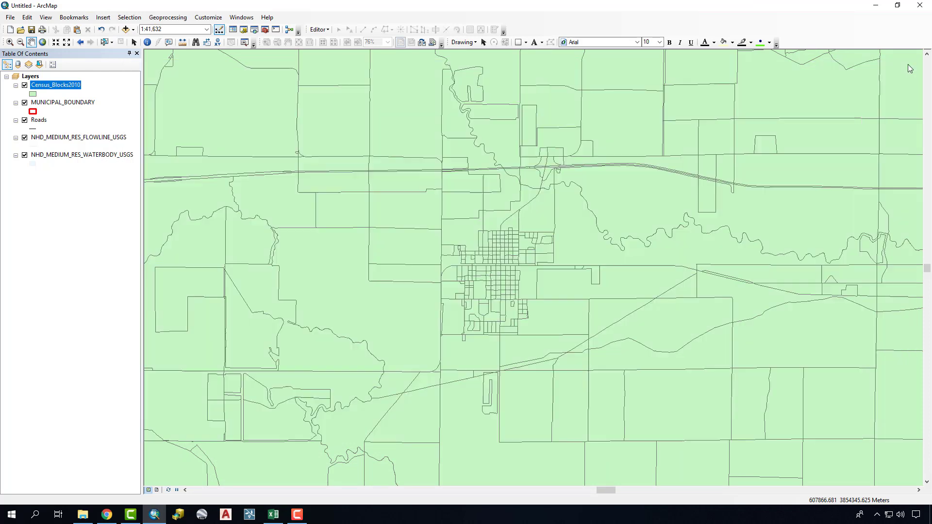
right_click(62, 88)
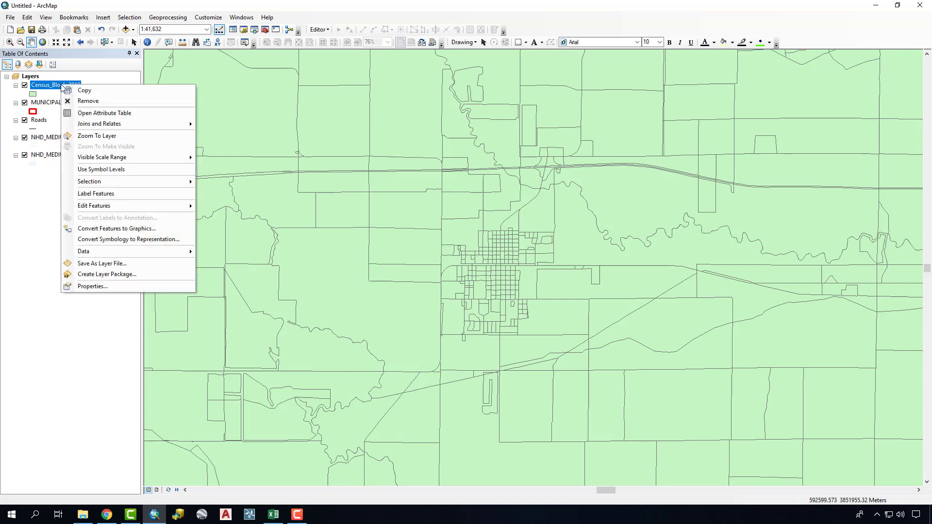
click(90, 286)
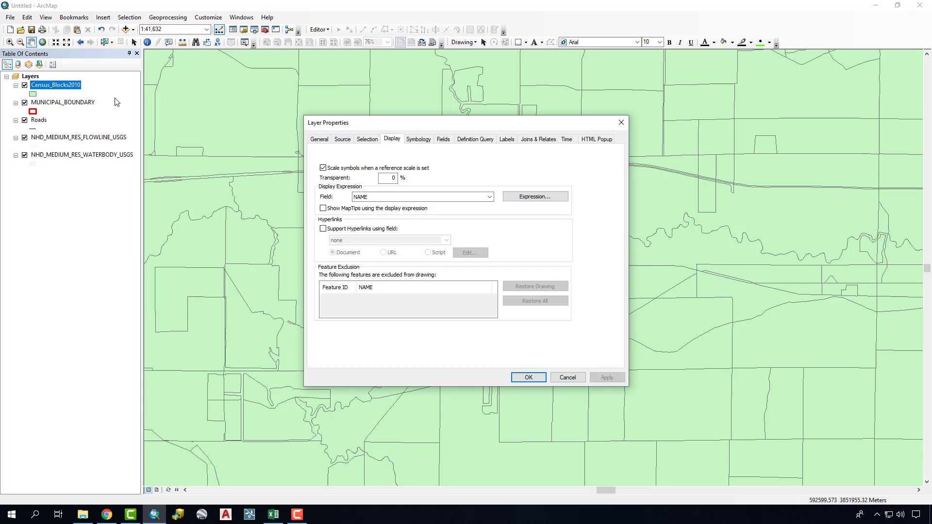
Step: On the Symbology tab choose Quantities > Dot density and select the P0010001 field
click(417, 140)
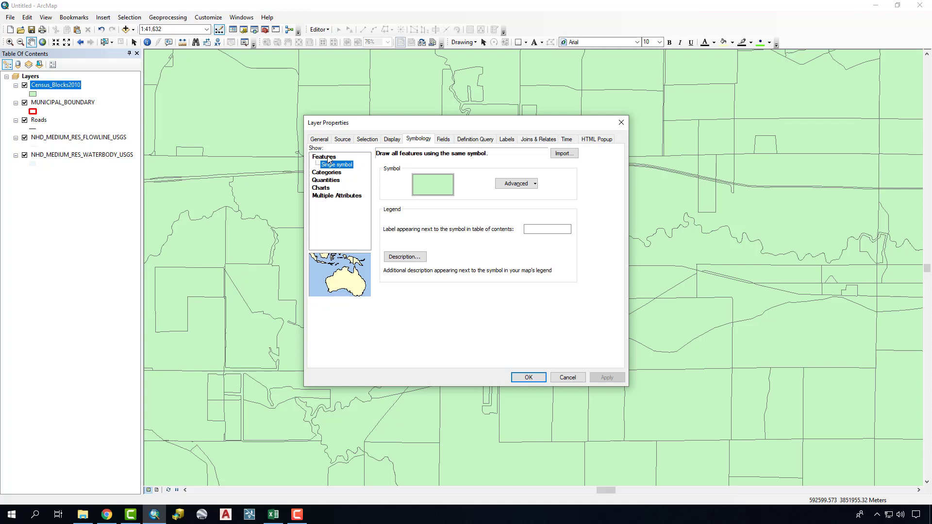
click(338, 171)
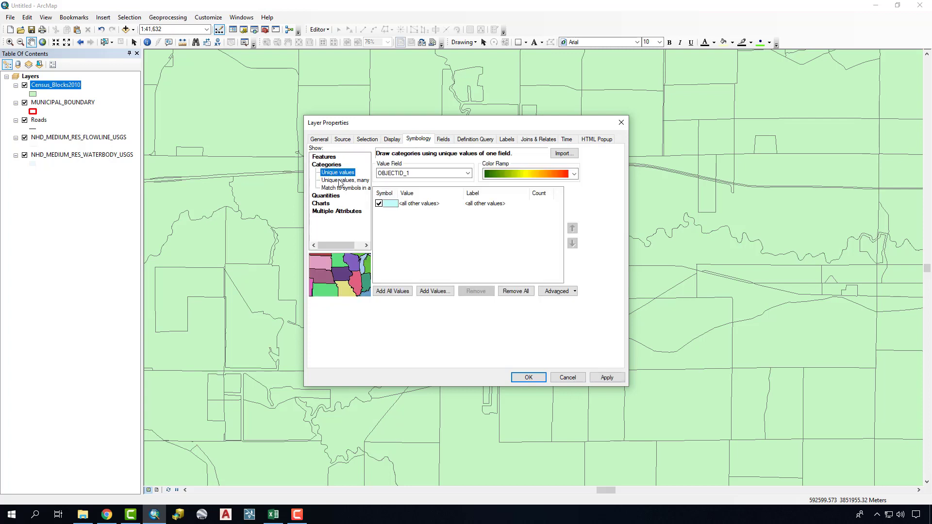
click(335, 195)
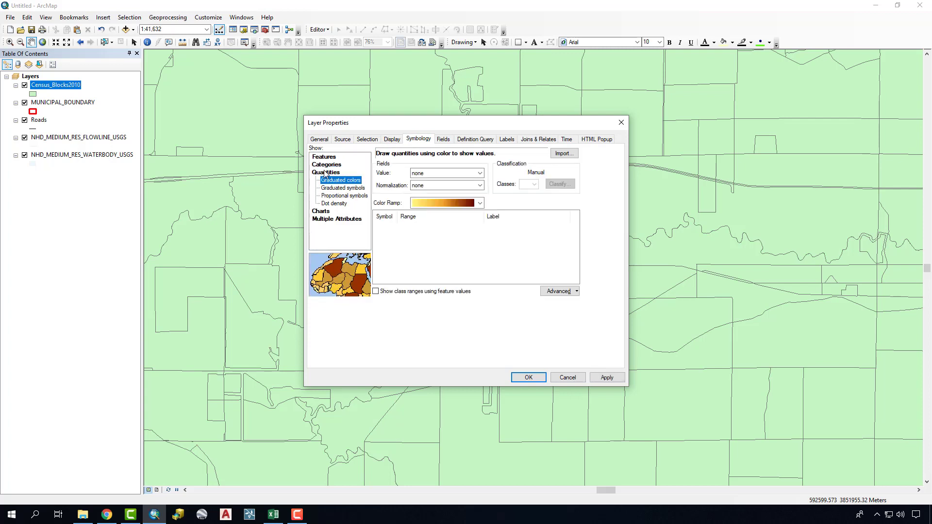
click(343, 204)
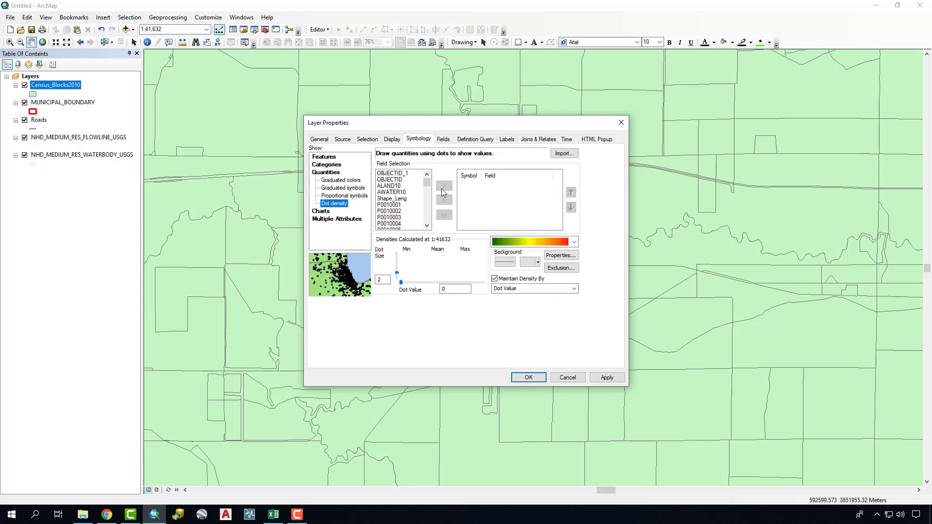
click(391, 205)
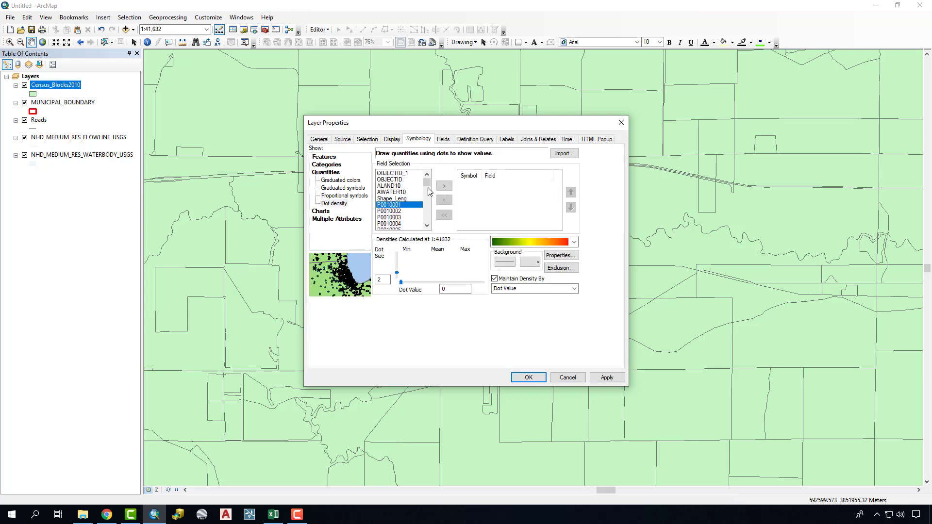
Step: Add P0010001 to the dot fields, edit the dot size, and set Dot Value to 1
click(443, 186)
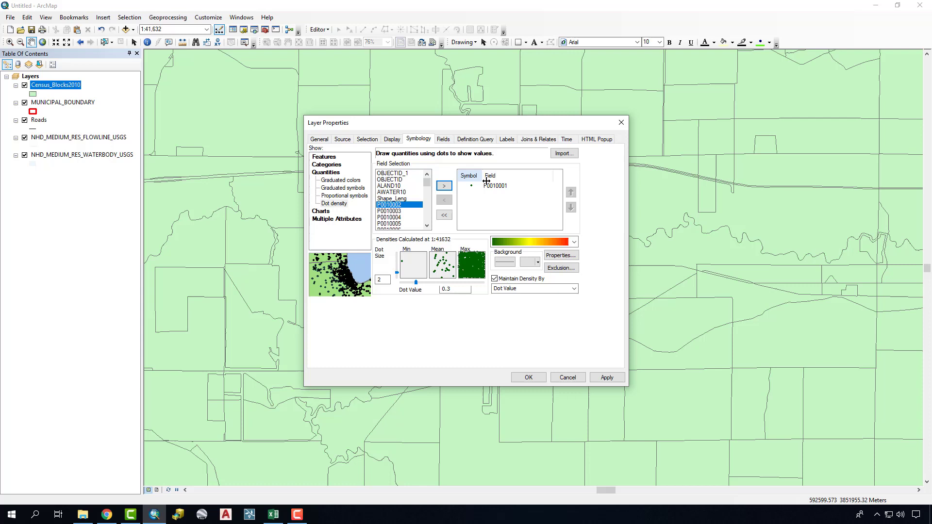
double_click(382, 280)
double_click(442, 290)
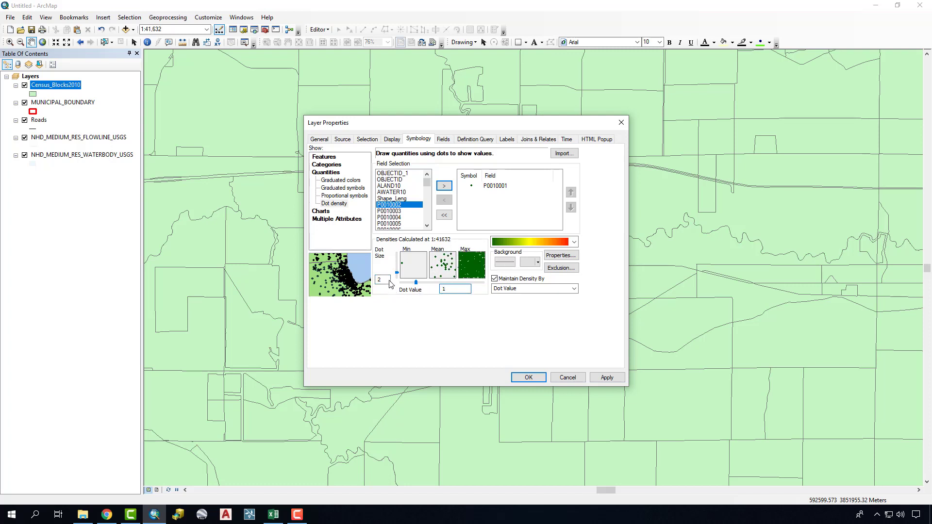
key(Tab)
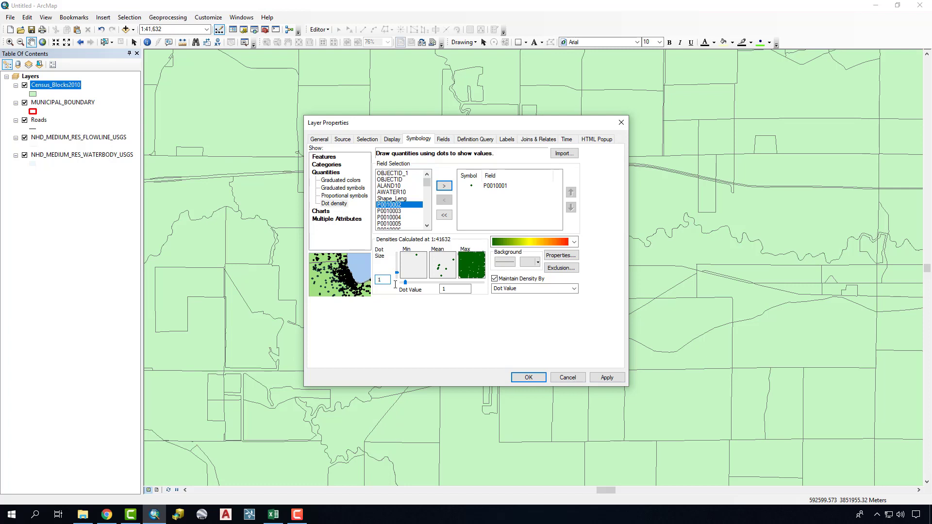
Step: Apply the dot density, move the dialog aside, then change Dot Size to 2 and apply
click(597, 378)
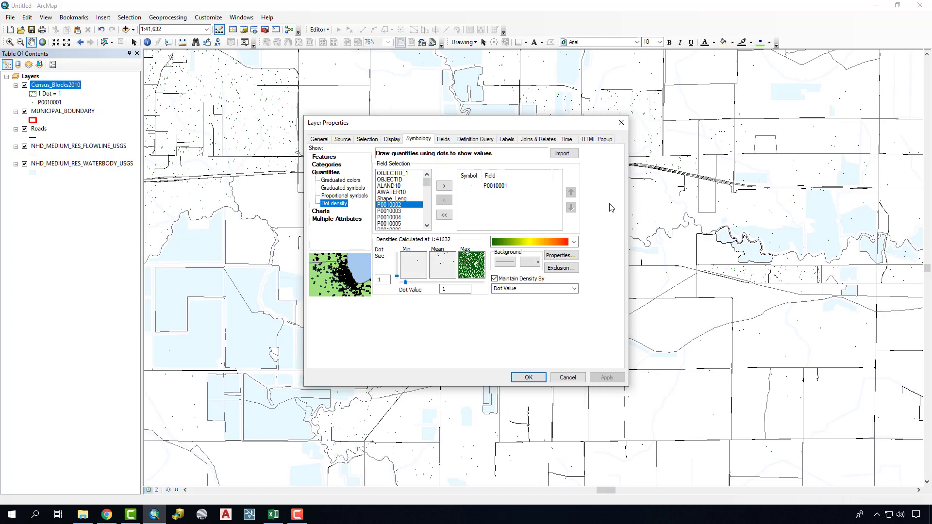
drag(578, 130, 897, 116)
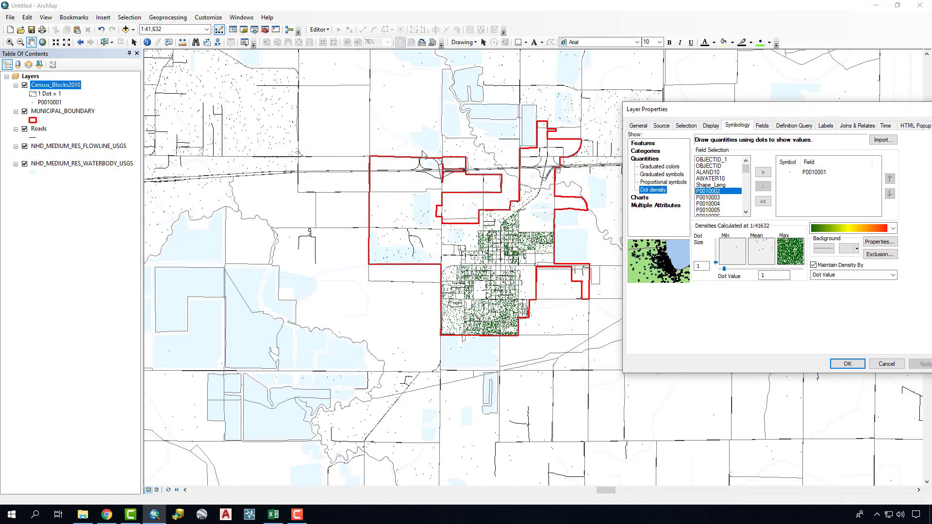
double_click(700, 266)
text(2)
click(773, 275)
click(924, 366)
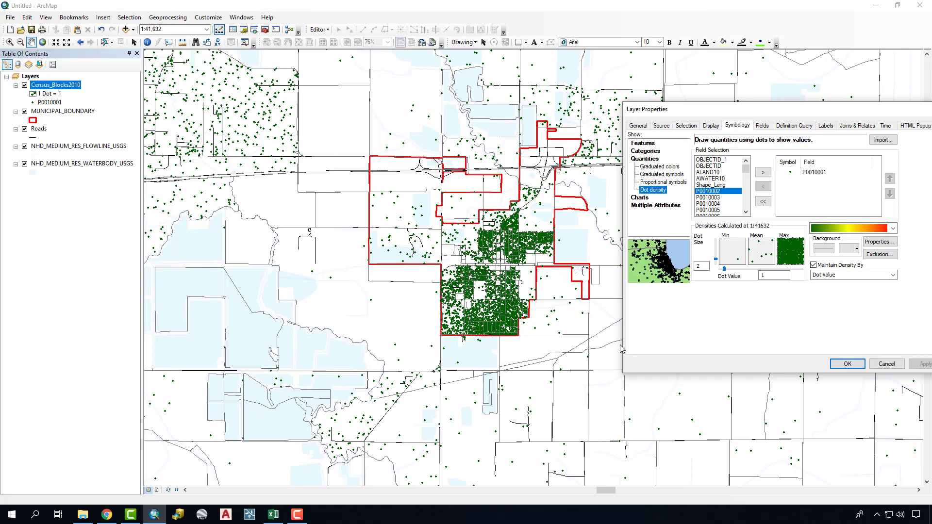
Step: After checking the Excel field headings, remove P0010001 from the dot density field list
click(274, 514)
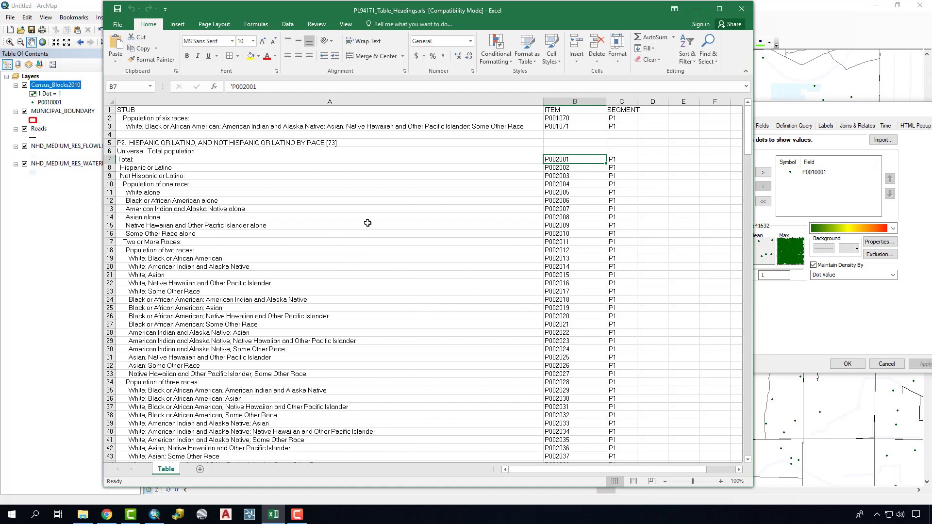
click(701, 11)
right_click(790, 173)
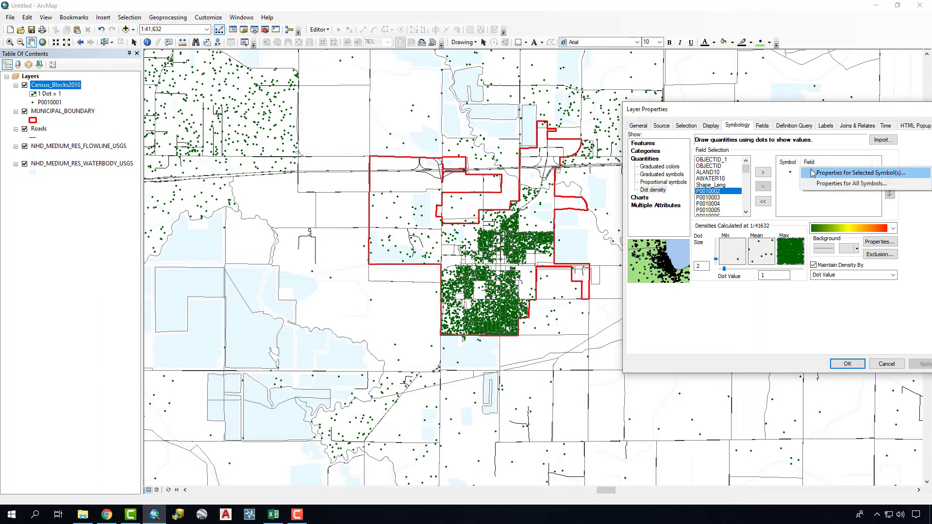
click(791, 176)
click(818, 173)
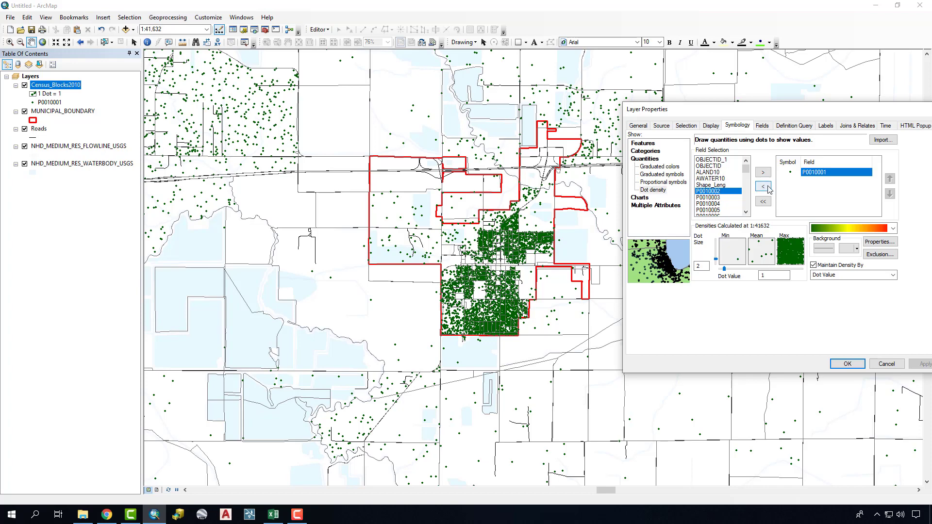
click(763, 187)
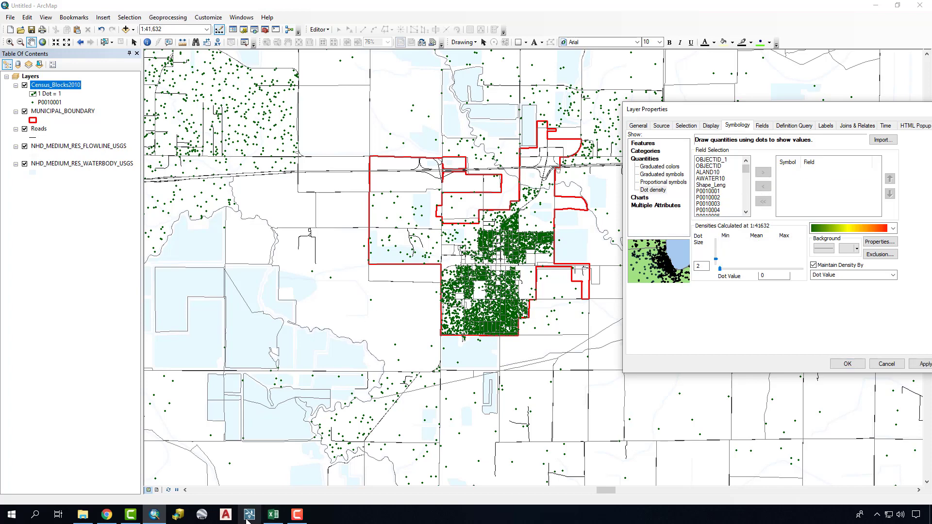
click(274, 514)
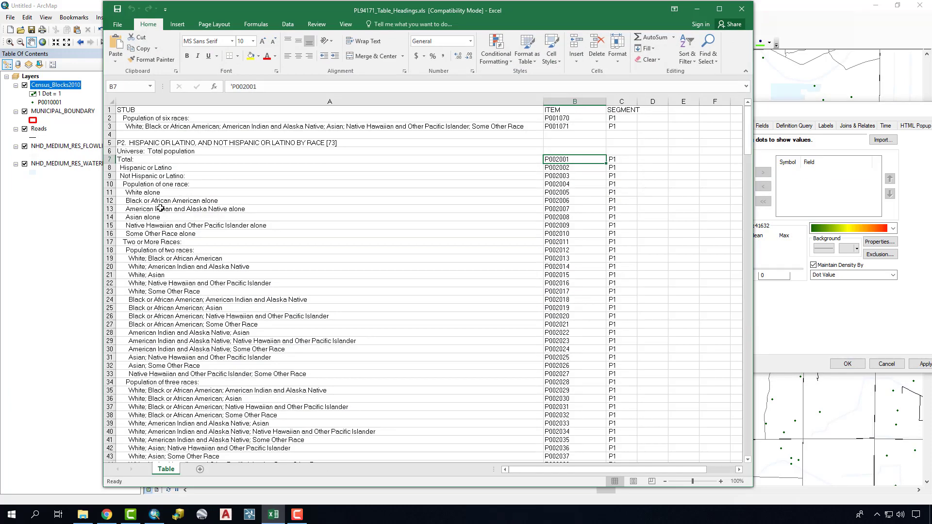
Step: Add fields P0010002, P0010003 and P0010004 to the dot density field list
click(697, 9)
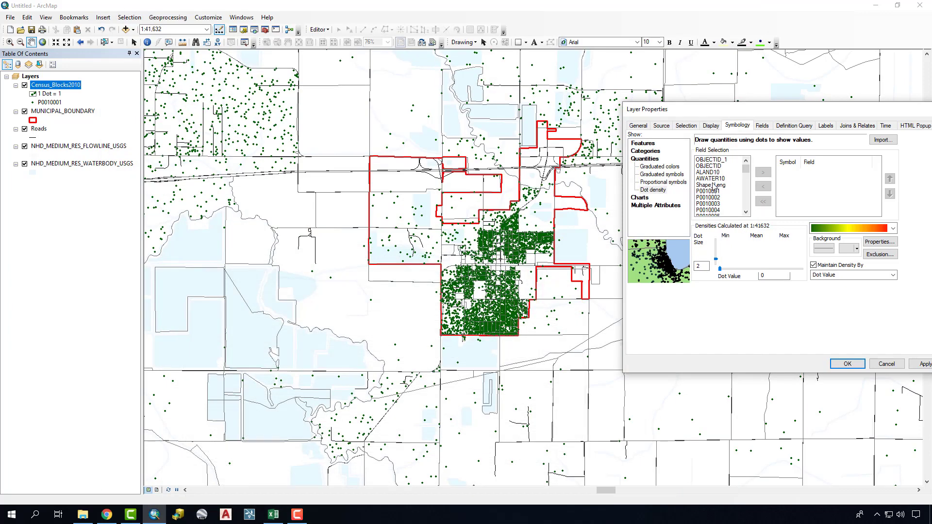
click(720, 199)
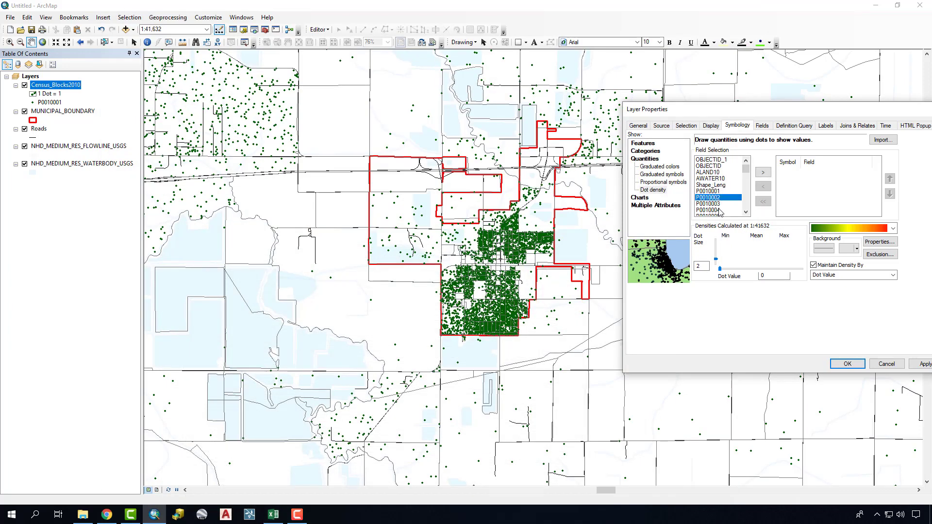
shift+click(719, 210)
click(763, 172)
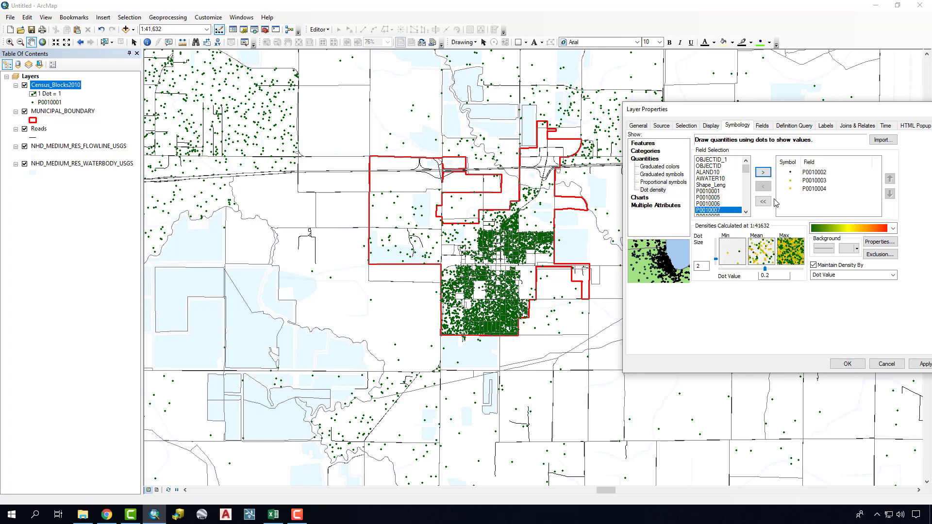
Step: Inspect the P0010002 dot symbol, change Dot Value from 0.2 to 1, and apply
click(790, 174)
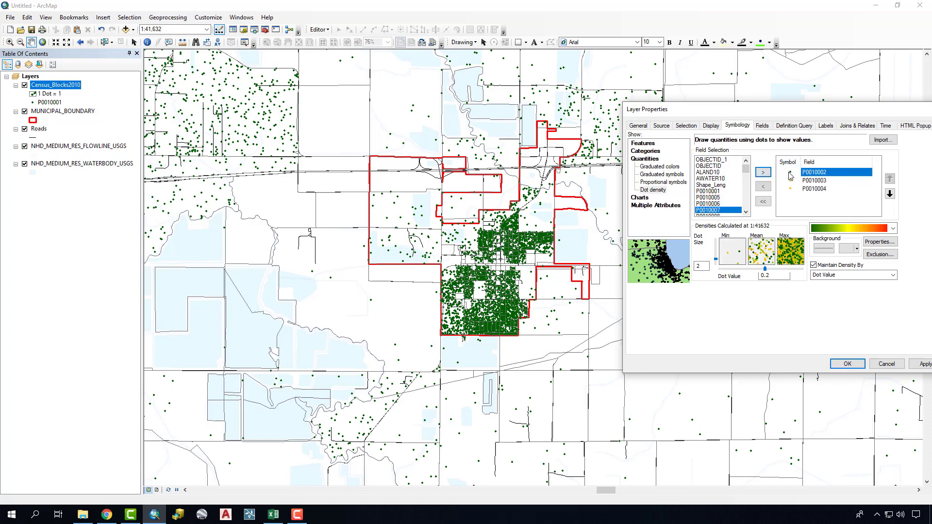
double_click(790, 175)
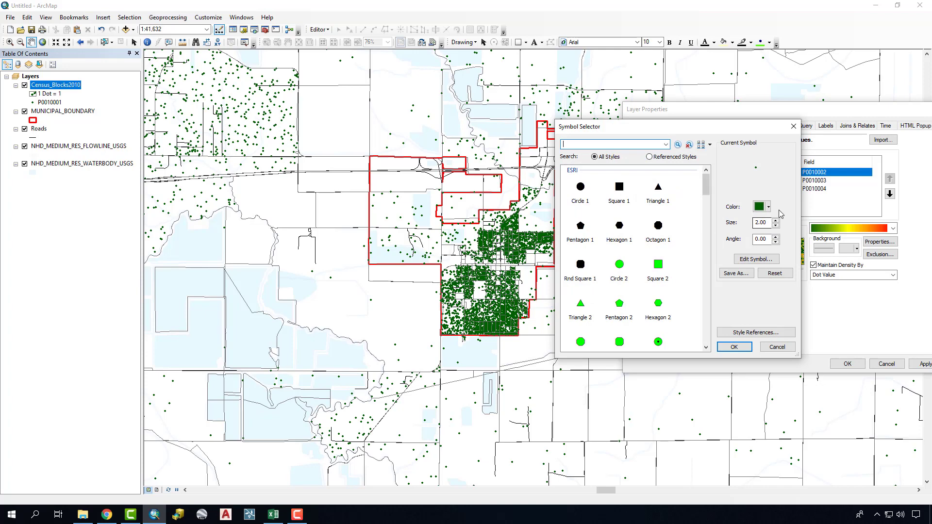
click(794, 127)
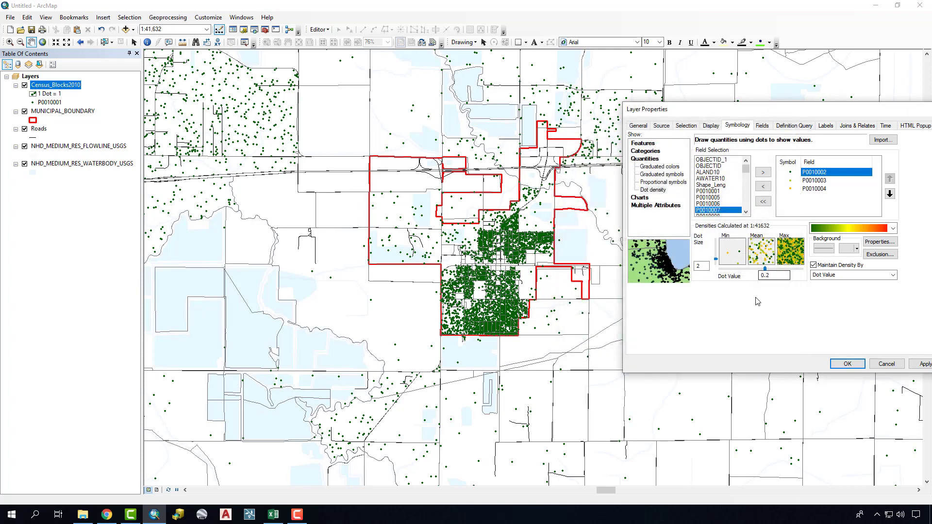
drag(783, 275, 731, 275)
click(912, 364)
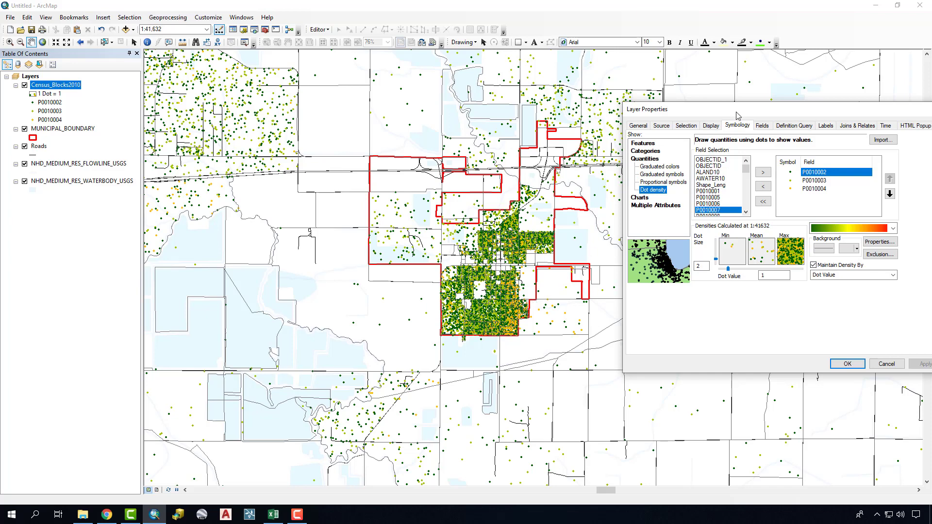
drag(737, 116, 465, 128)
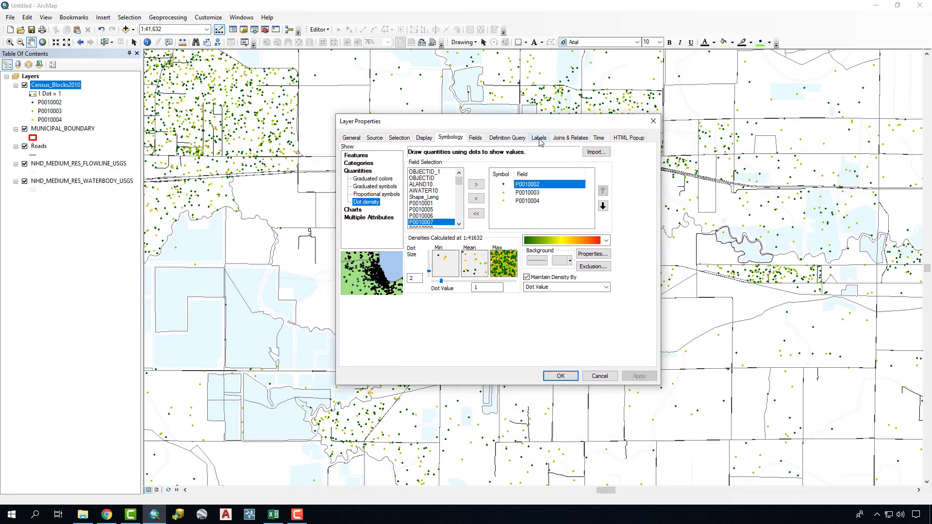